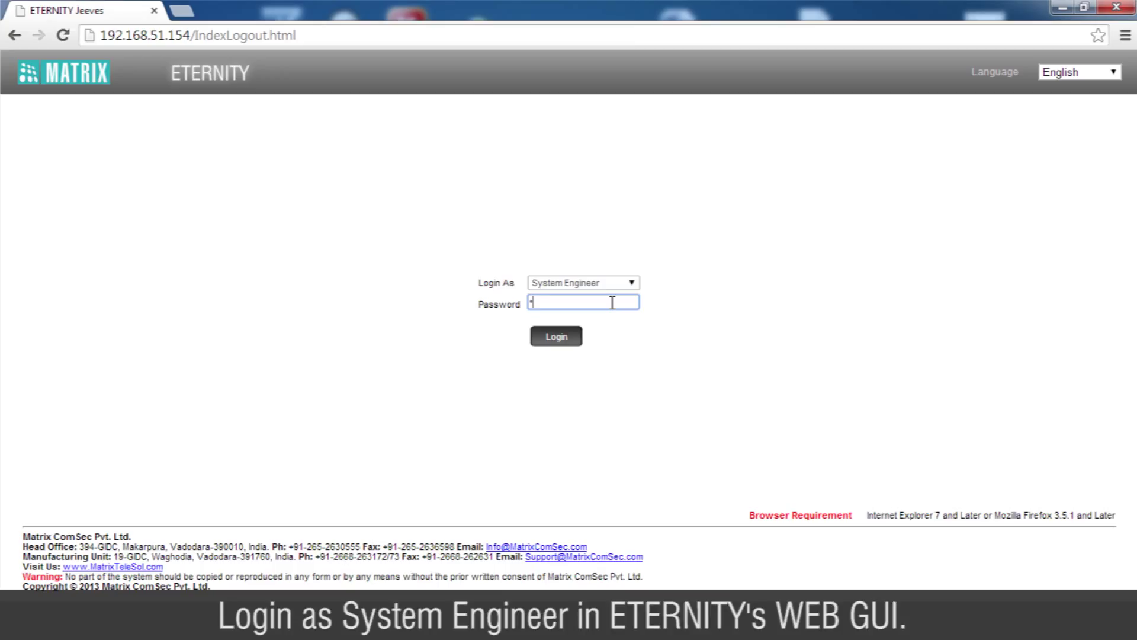
Log in as System Engineer and set SMS Server to Enable in its General Parameters.
{"action": "key", "text": "Return"}
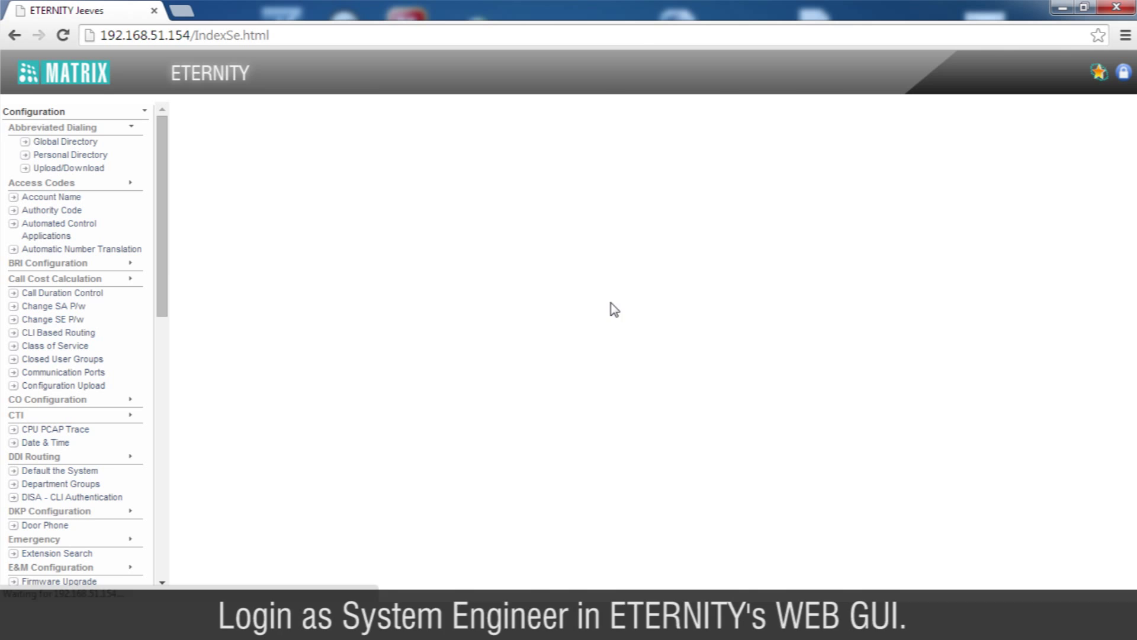
{"action": "left_click_drag", "start_coordinate": [166, 264], "coordinate": [164, 548]}
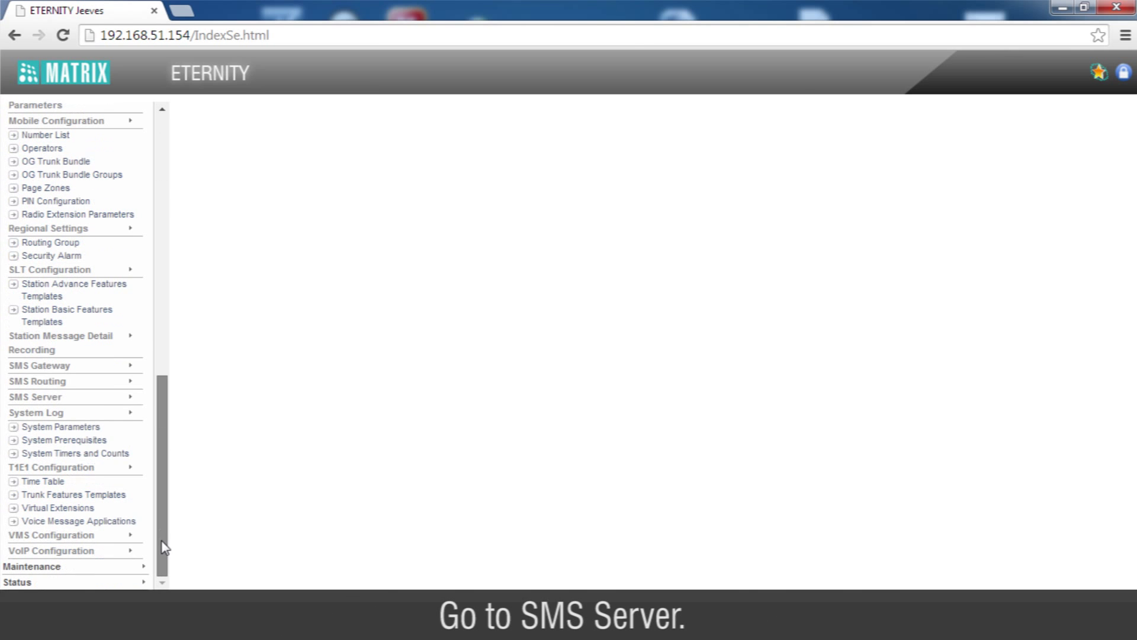
{"action": "left_click", "coordinate": [117, 397]}
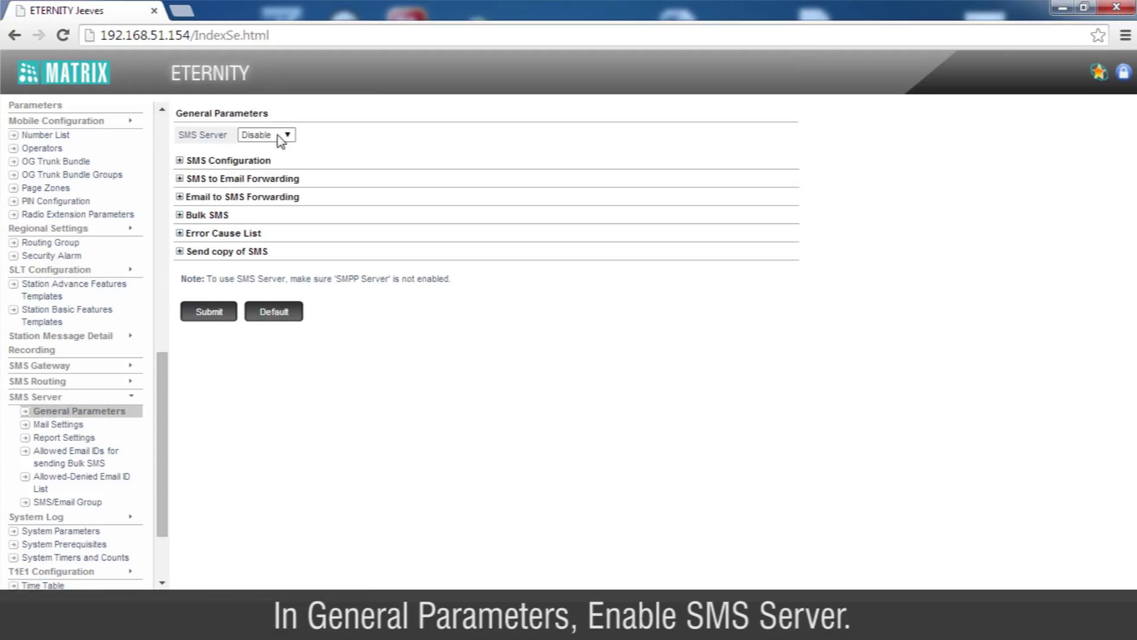
{"action": "left_click", "coordinate": [279, 136]}
{"action": "left_click", "coordinate": [279, 161]}
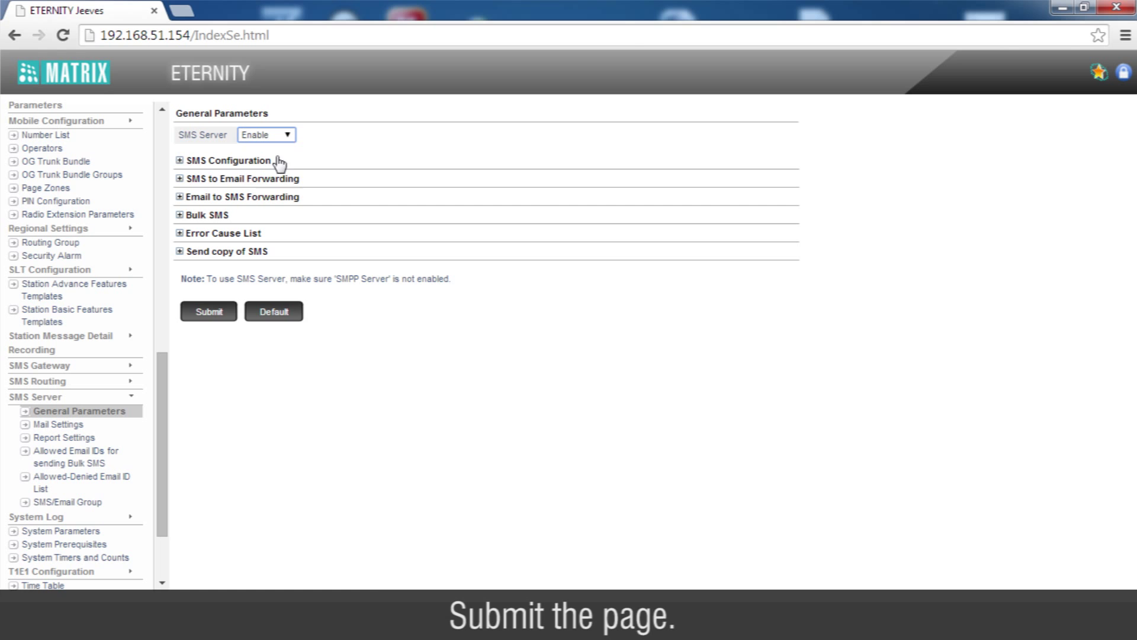
Submit the SMS Server setting, then open SMS over IP Settings under VoIP Configuration to view Send SMS options.
{"action": "left_click", "coordinate": [208, 312]}
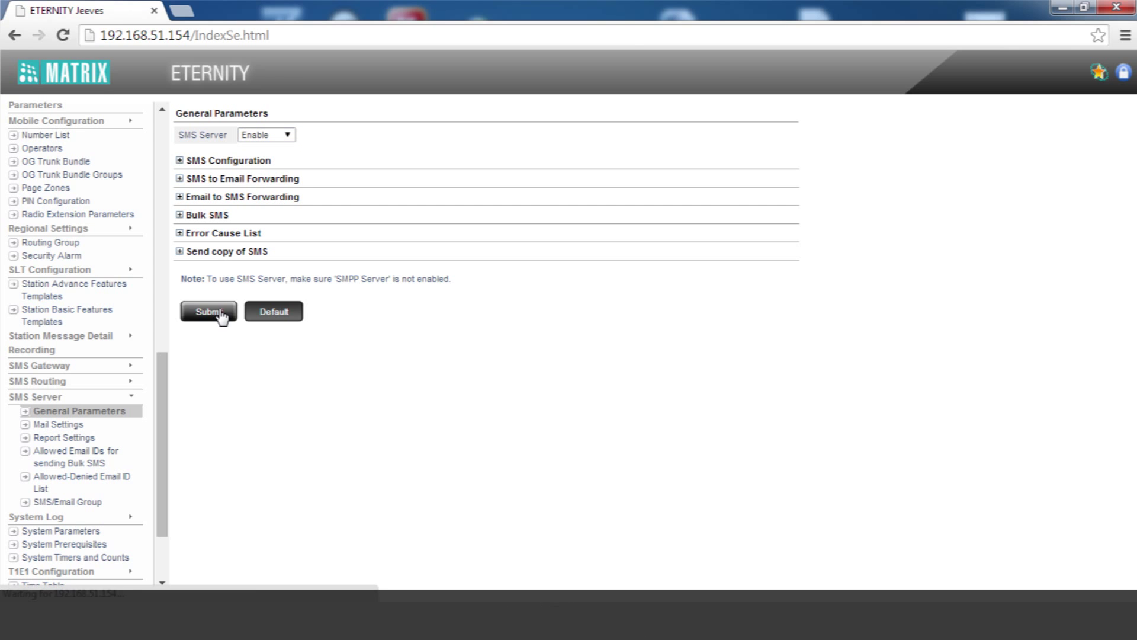
{"action": "scroll", "coordinate": [165, 427], "scroll_direction": "down", "scroll_amount": 3}
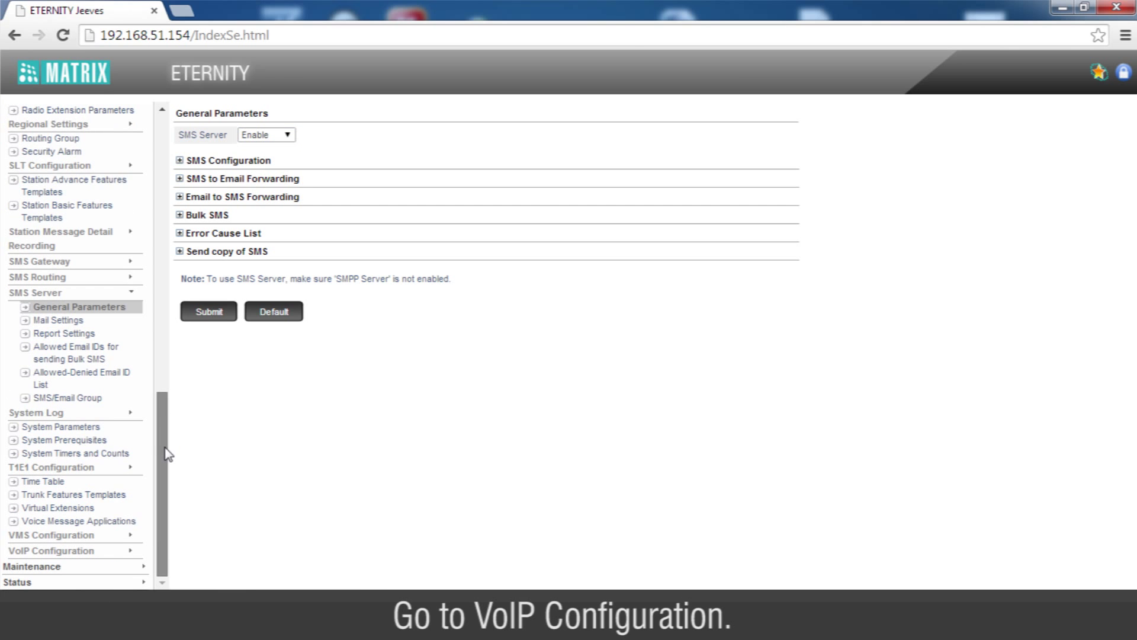
{"action": "left_click", "coordinate": [111, 557]}
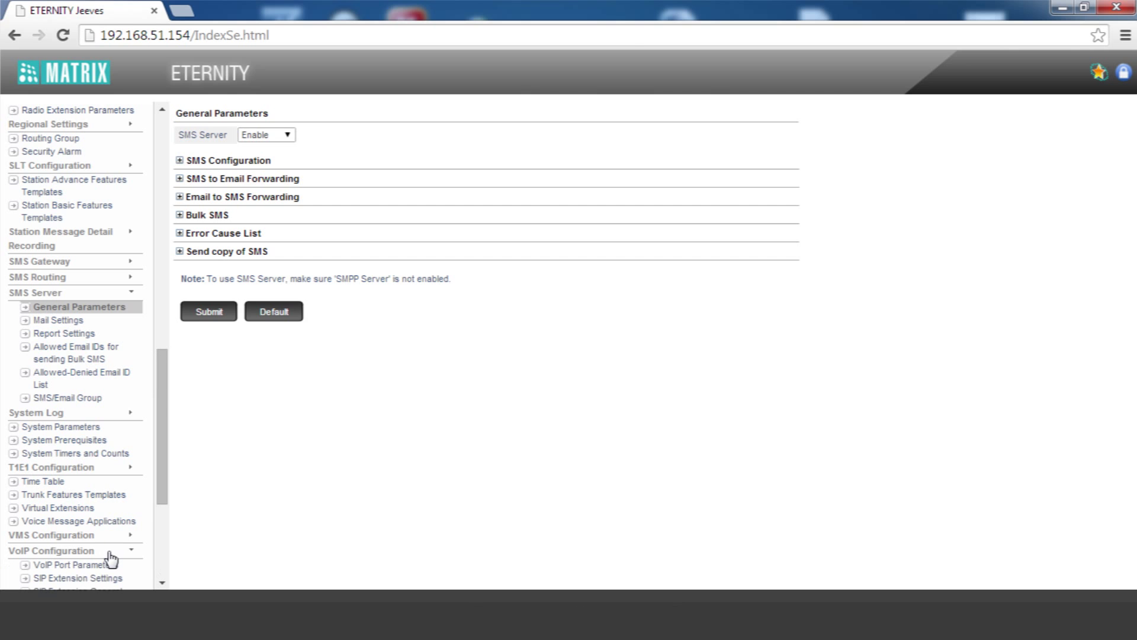
{"action": "left_click_drag", "start_coordinate": [167, 492], "coordinate": [164, 567]}
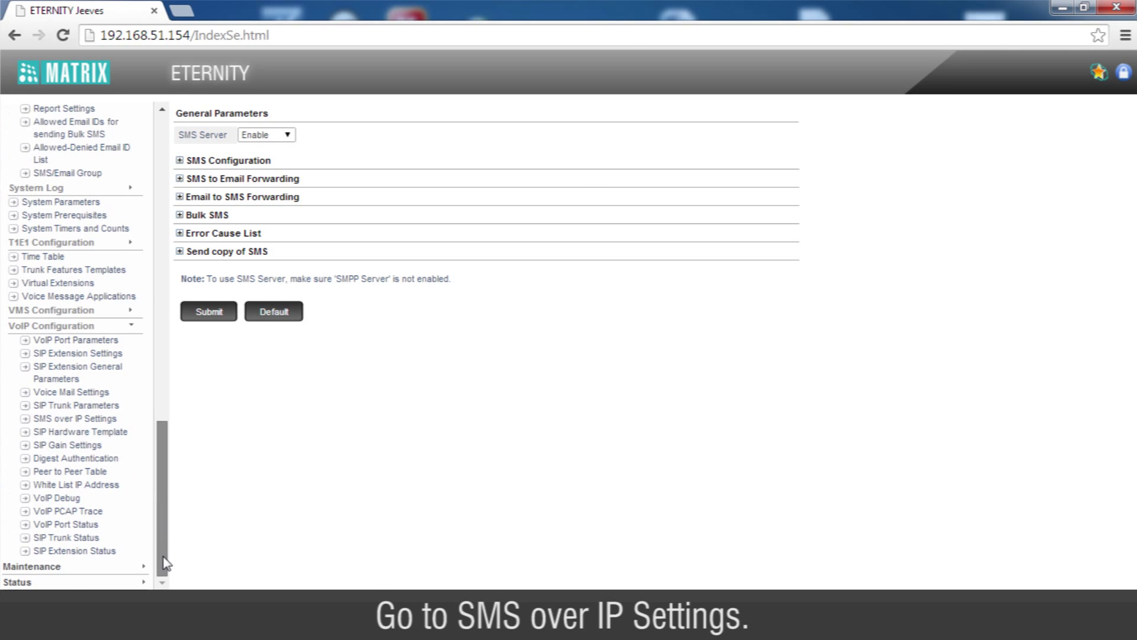
{"action": "left_click", "coordinate": [127, 424]}
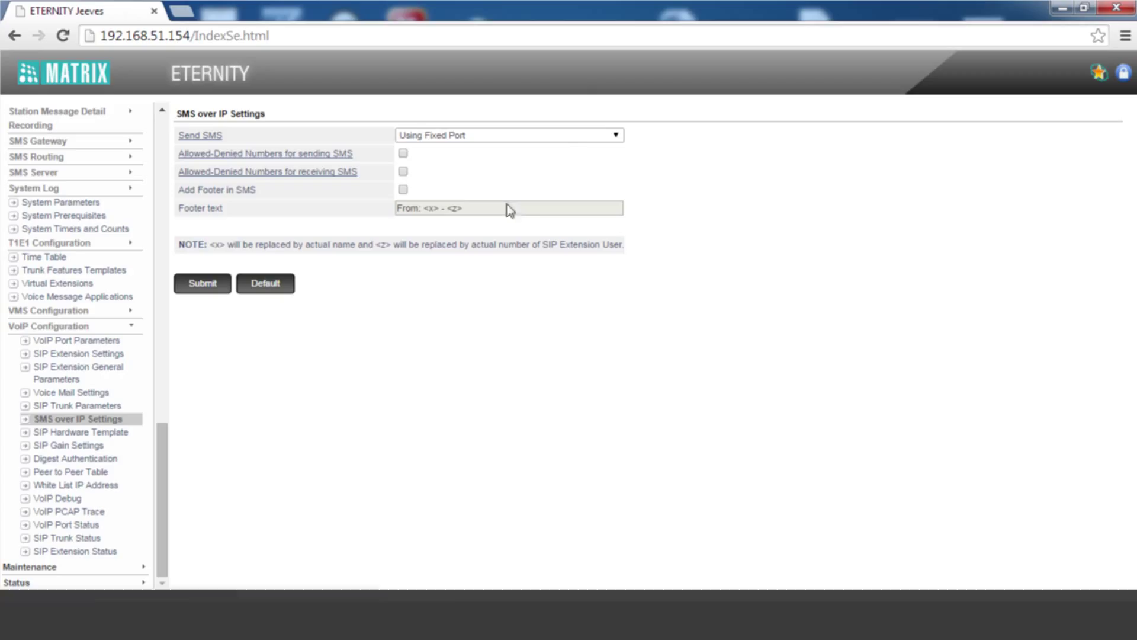
{"action": "left_click", "coordinate": [590, 136]}
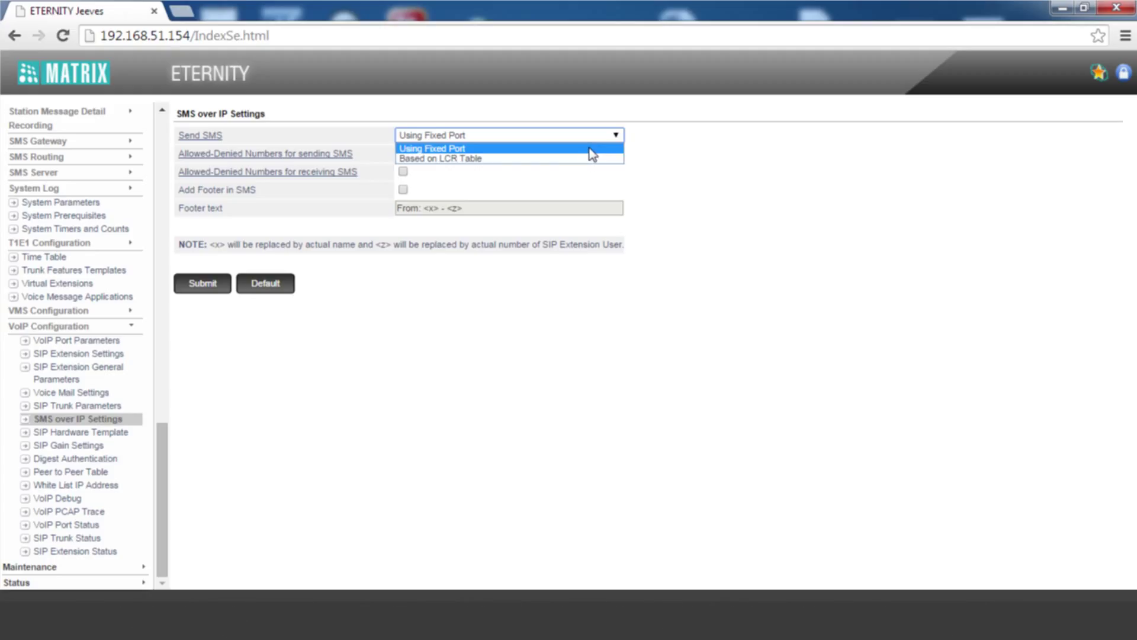
Keep Send SMS as Using Fixed Port and submit the routing table with port 1 enabled.
{"action": "left_click", "coordinate": [588, 148]}
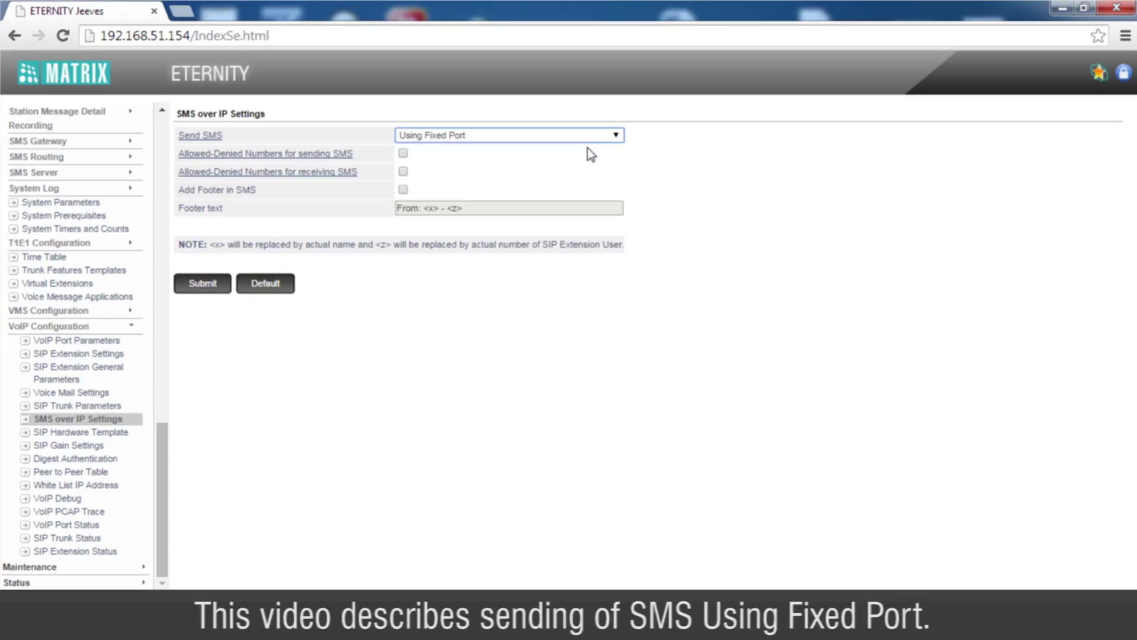
{"action": "left_click", "coordinate": [205, 138]}
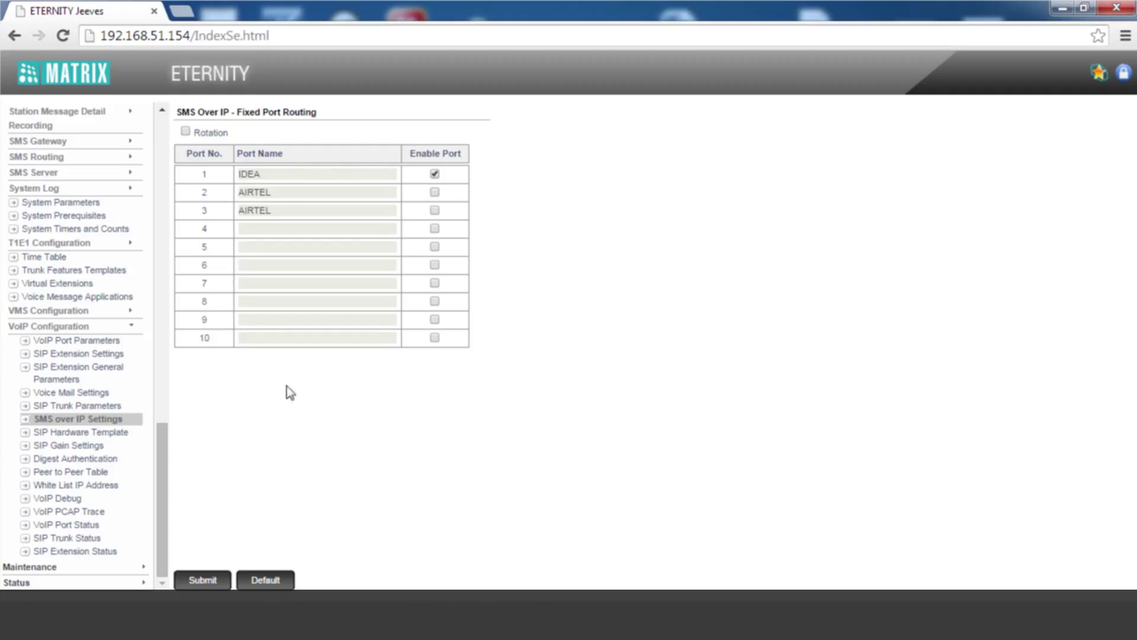
{"action": "left_click", "coordinate": [209, 581]}
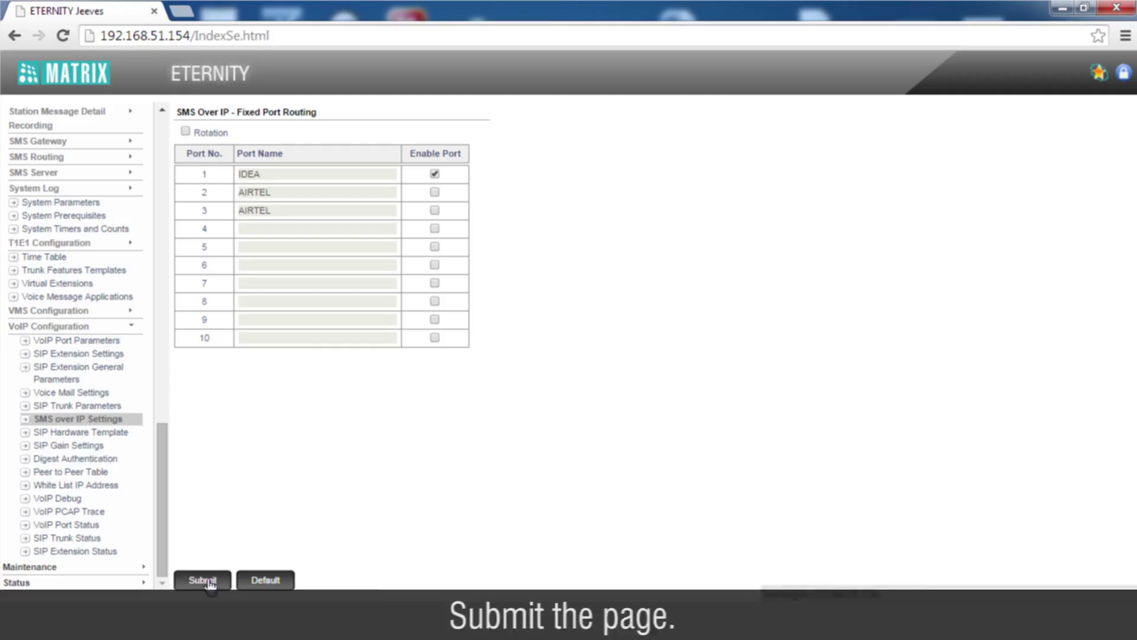
{"action": "left_click", "coordinate": [116, 422]}
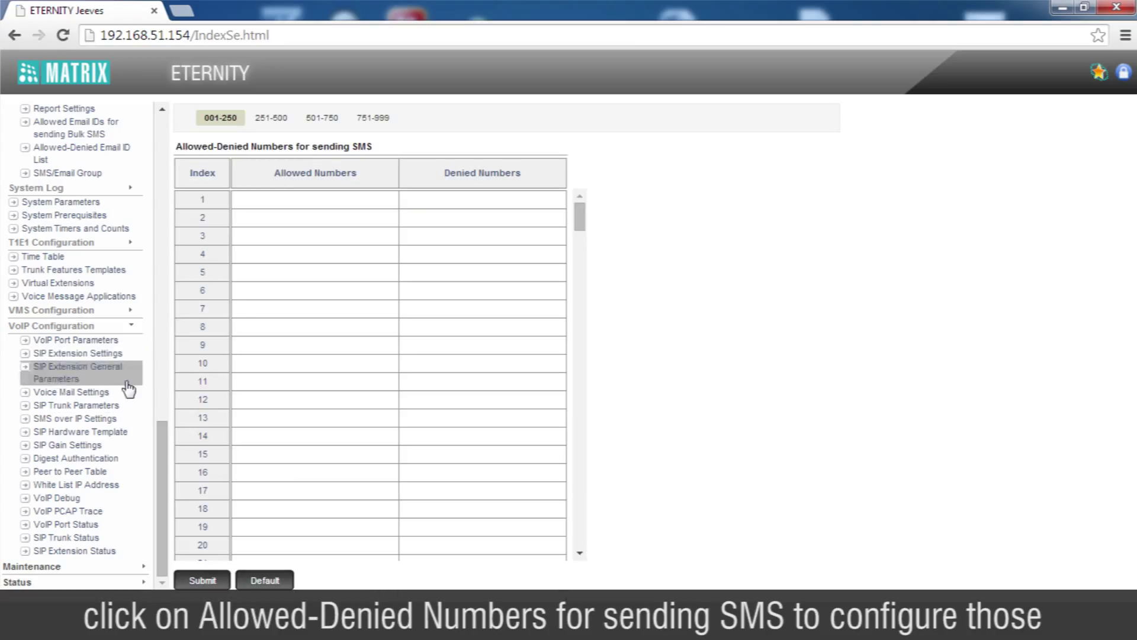
{"action": "left_click", "coordinate": [108, 420]}
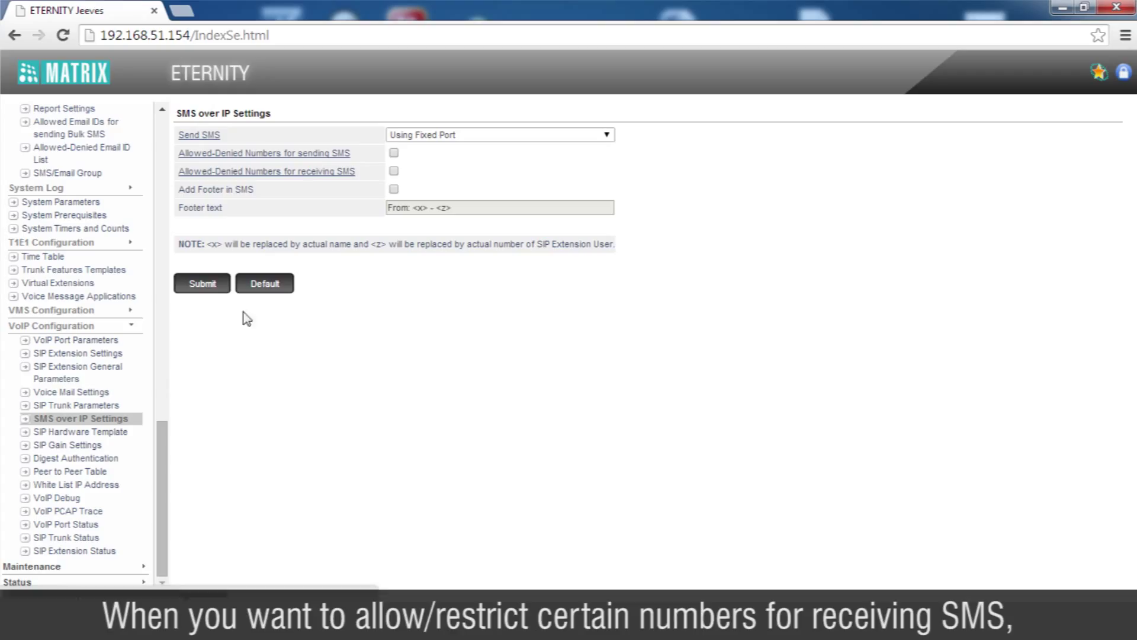
{"action": "left_click", "coordinate": [308, 172]}
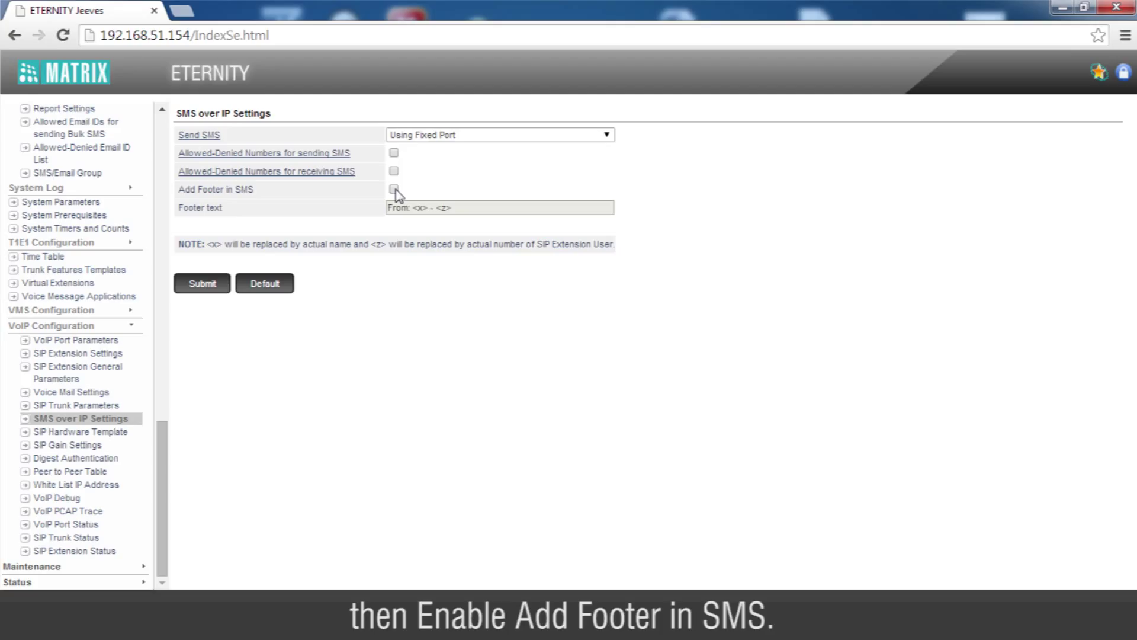
Enable Add Footer in SMS with footer 'From: <x> - <z>' and submit.
{"action": "left_click", "coordinate": [394, 189]}
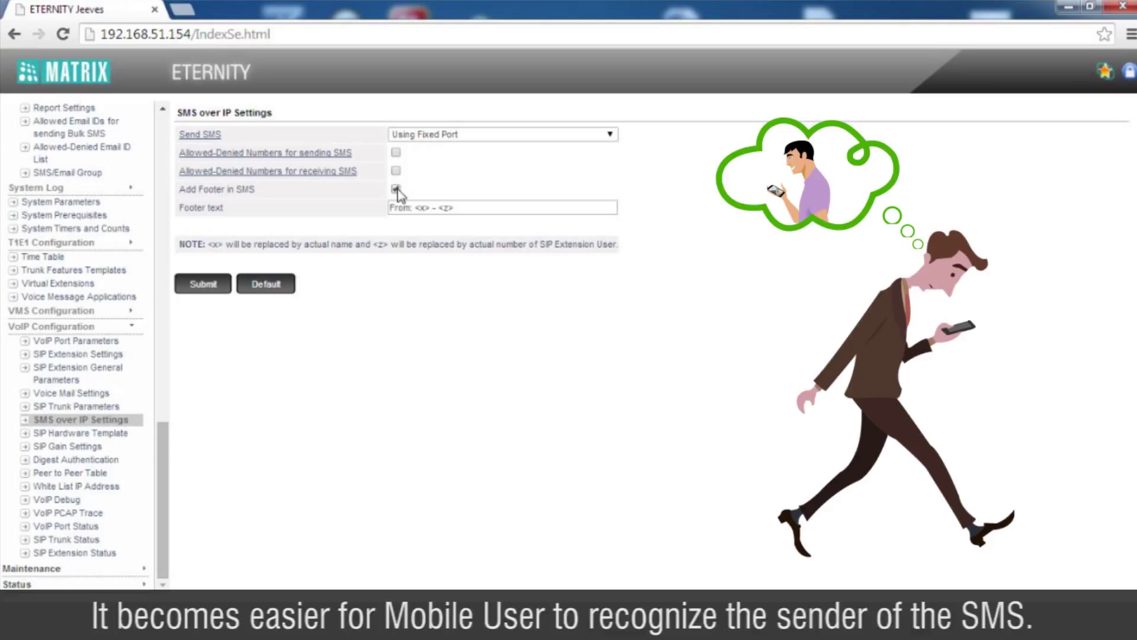
{"action": "left_click", "coordinate": [211, 285]}
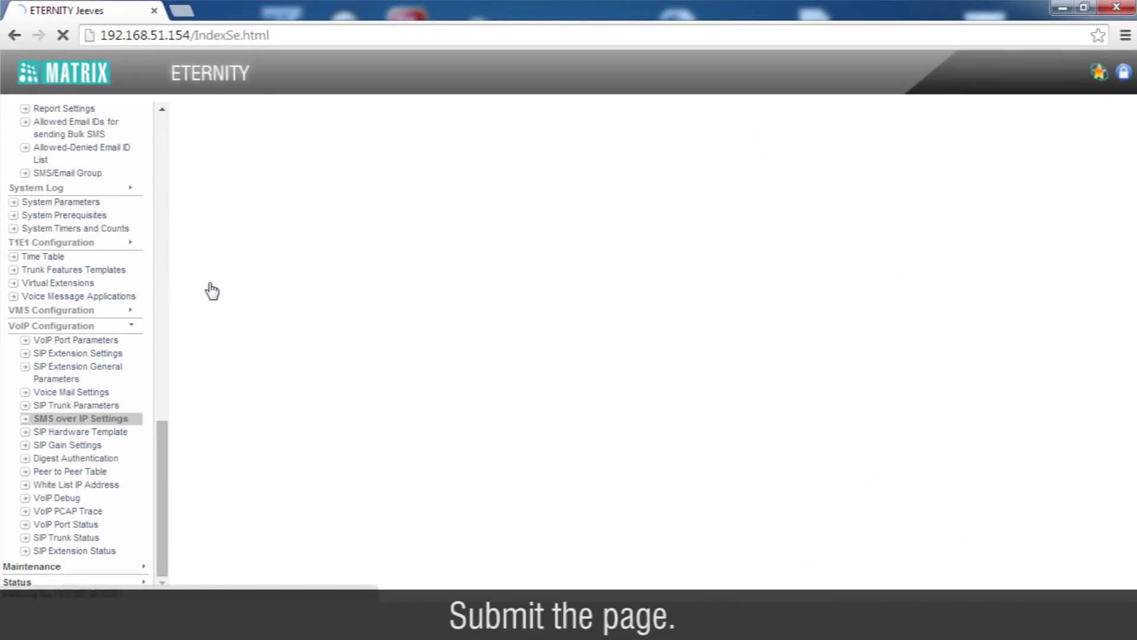
Give SIP extension 1 VoIP port 01 and SIP ID 3310, and submit its general parameters.
{"action": "left_click", "coordinate": [108, 355]}
{"action": "left_click", "coordinate": [317, 130]}
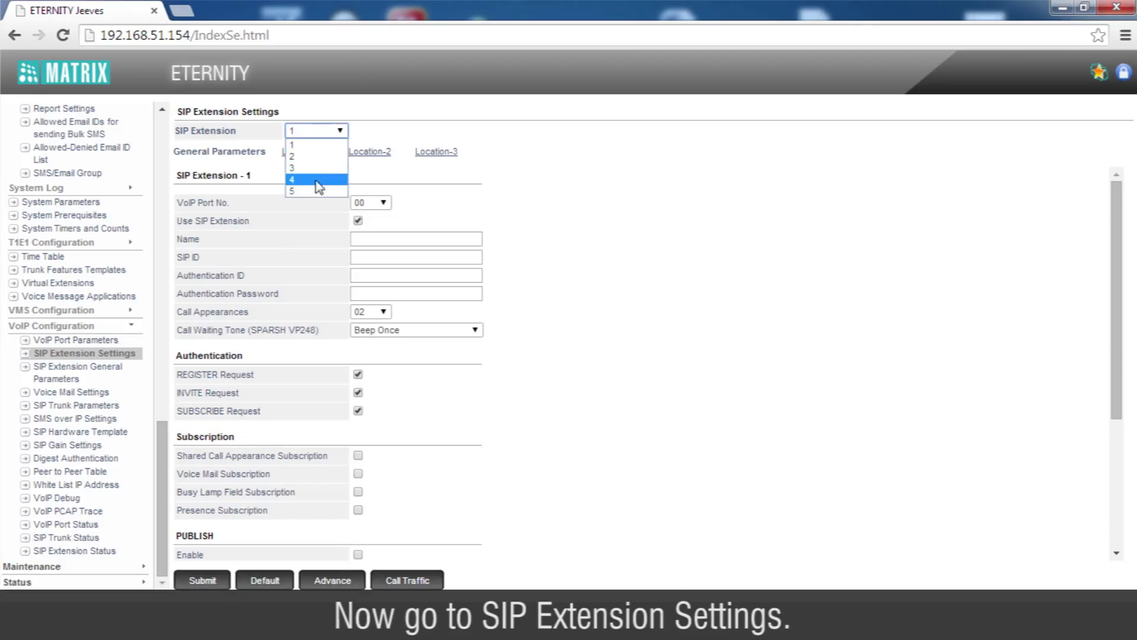
{"action": "left_click", "coordinate": [329, 128]}
{"action": "left_click", "coordinate": [374, 204]}
{"action": "left_click", "coordinate": [375, 237]}
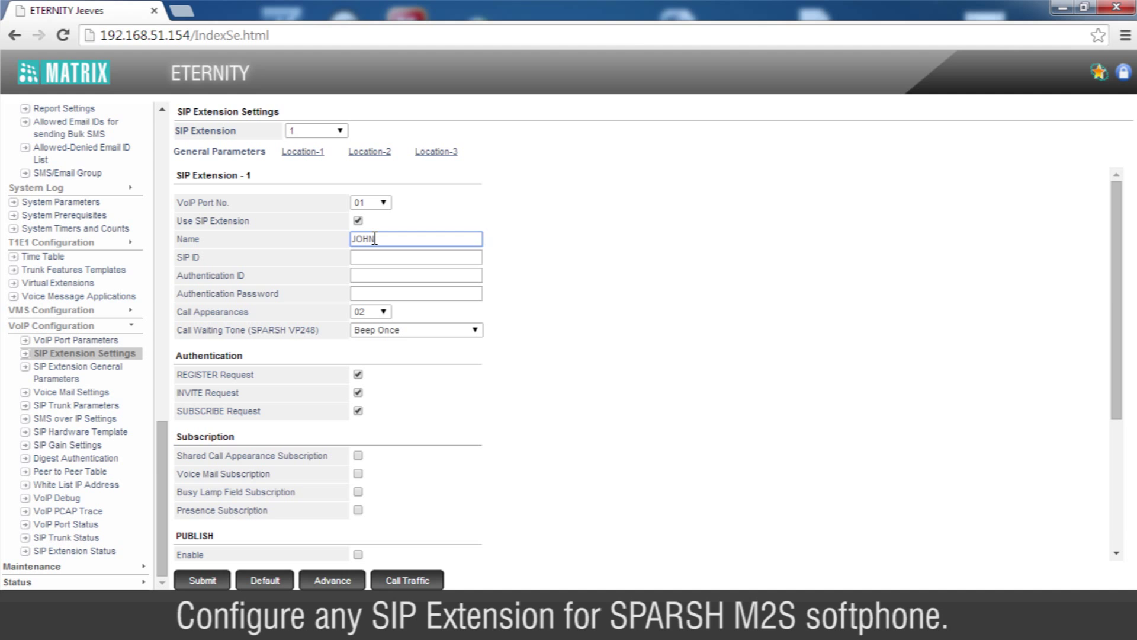
{"action": "key", "text": "Tab"}
{"action": "type", "text": "33"}
{"action": "left_click", "coordinate": [366, 274]}
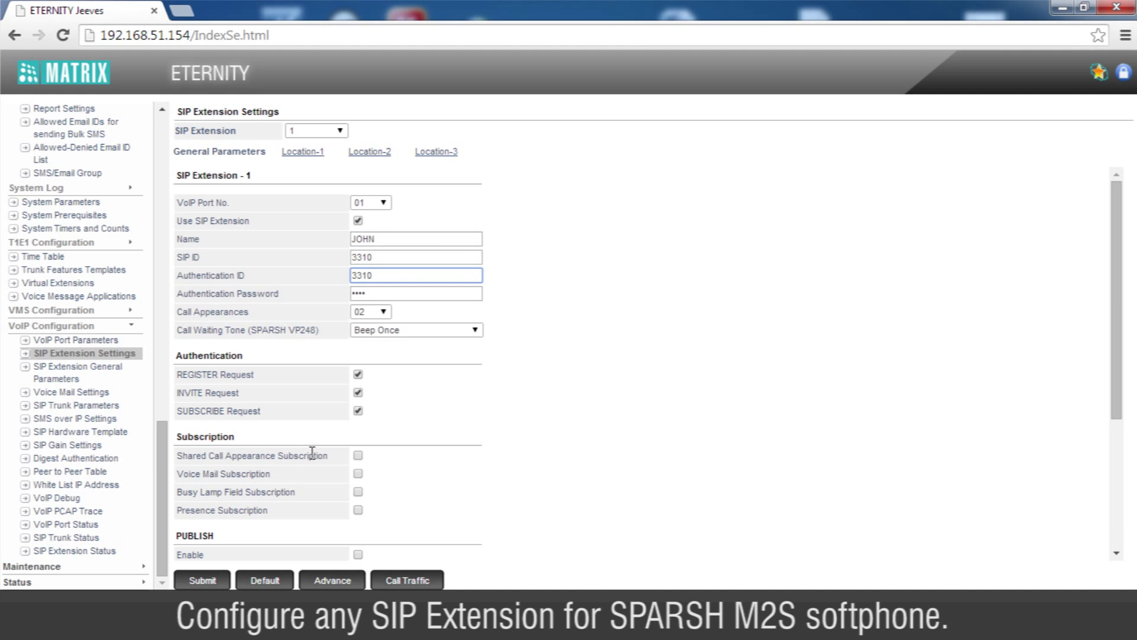
{"action": "left_click", "coordinate": [202, 581]}
In Location-1, enable extended phone mode as SPARSH MS with the device's IMEI, enable SMS Over IP, and submit.
{"action": "left_click", "coordinate": [304, 152]}
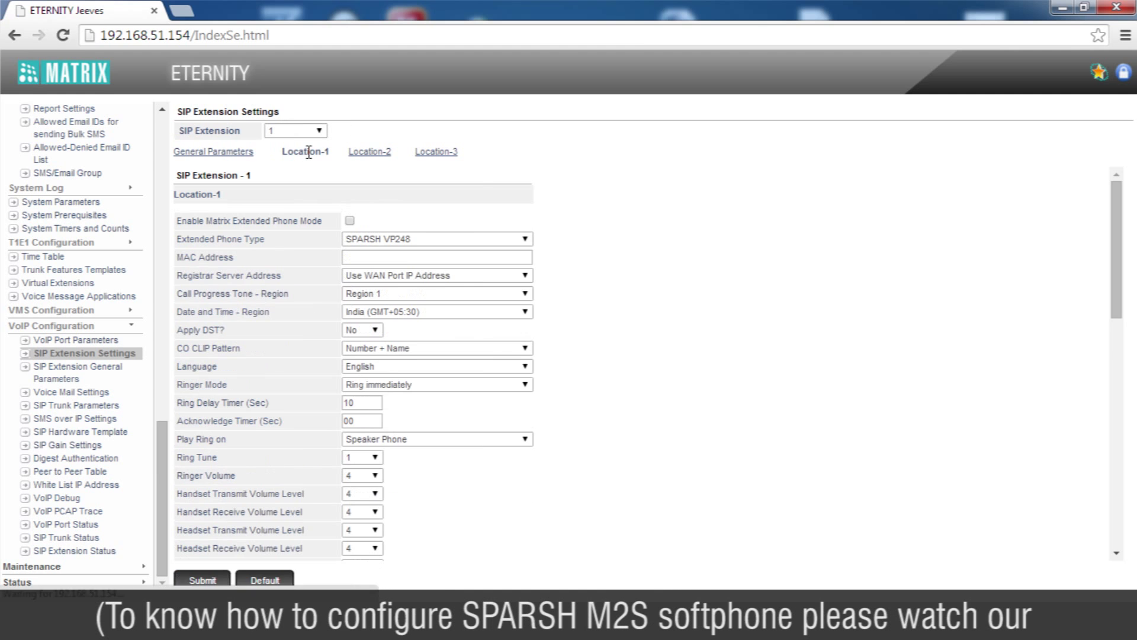
{"action": "left_click", "coordinate": [446, 244]}
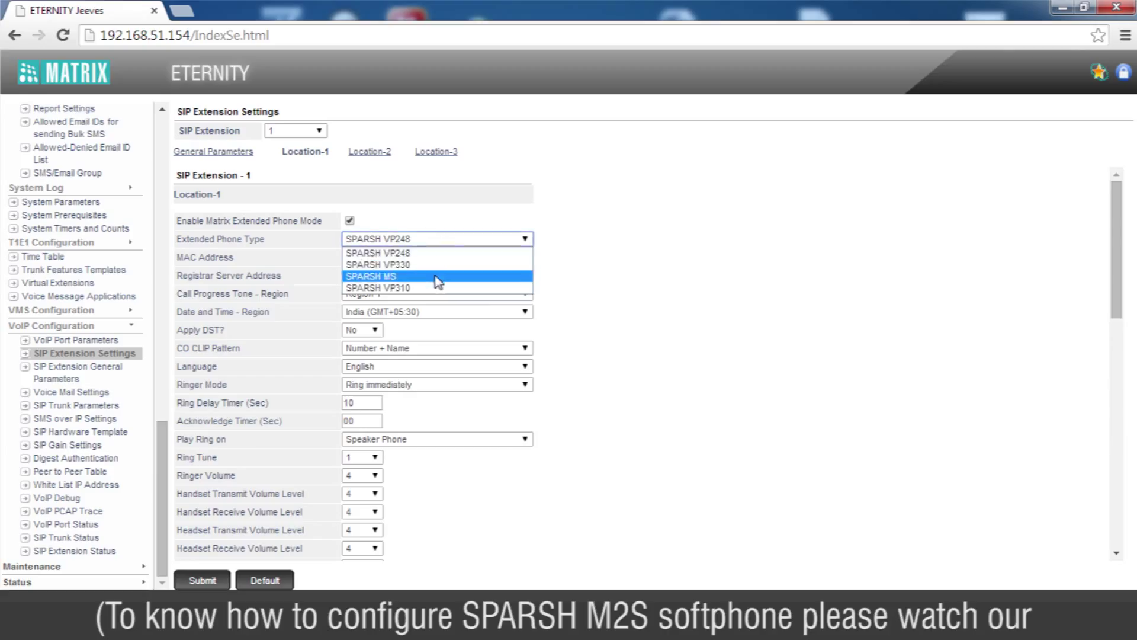
{"action": "left_click", "coordinate": [438, 274]}
{"action": "left_click", "coordinate": [433, 259]}
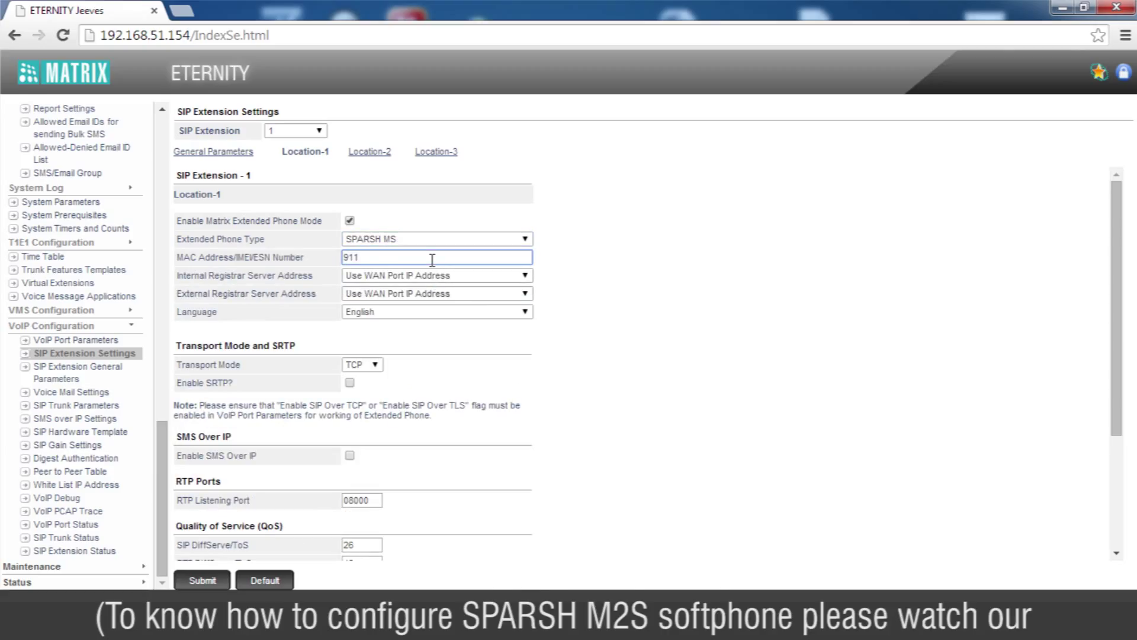
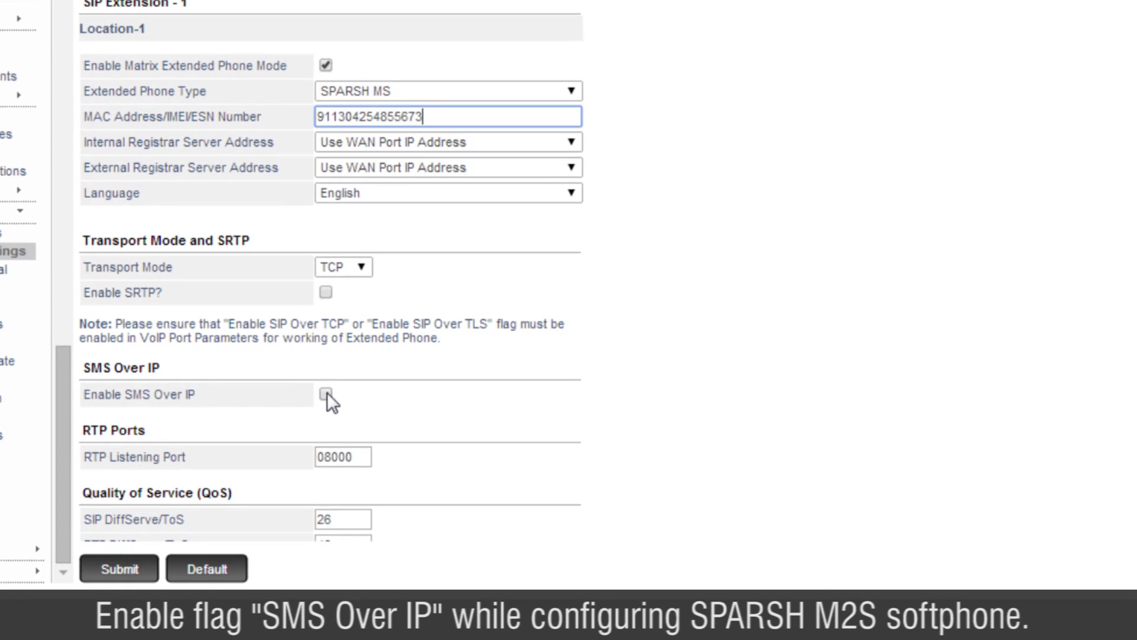
{"action": "left_click", "coordinate": [327, 393]}
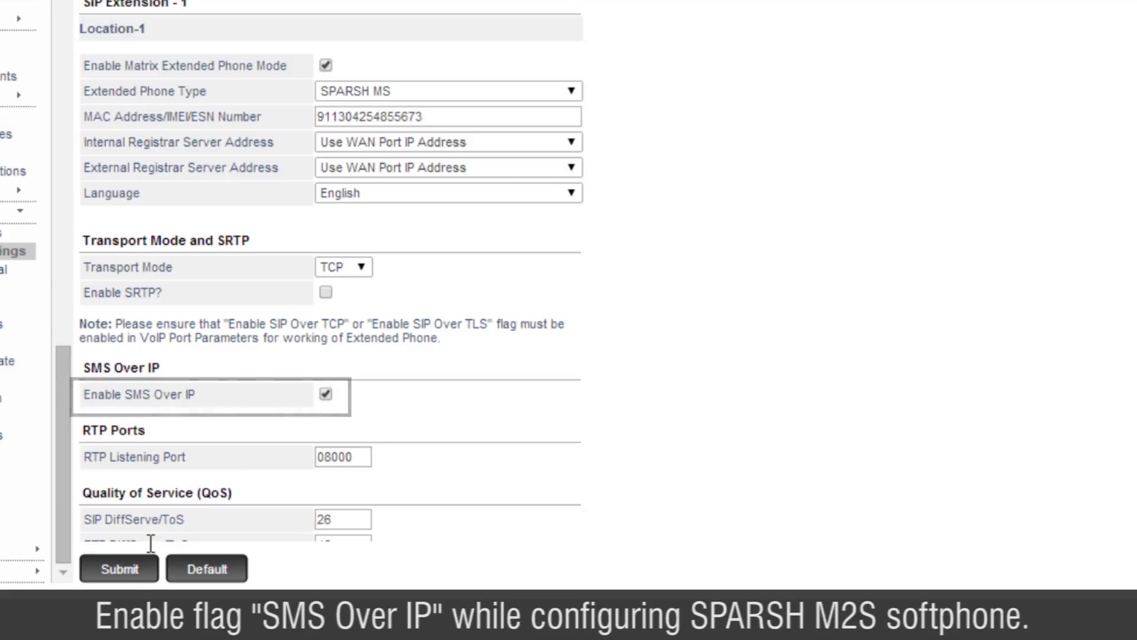
{"action": "left_click", "coordinate": [131, 570]}
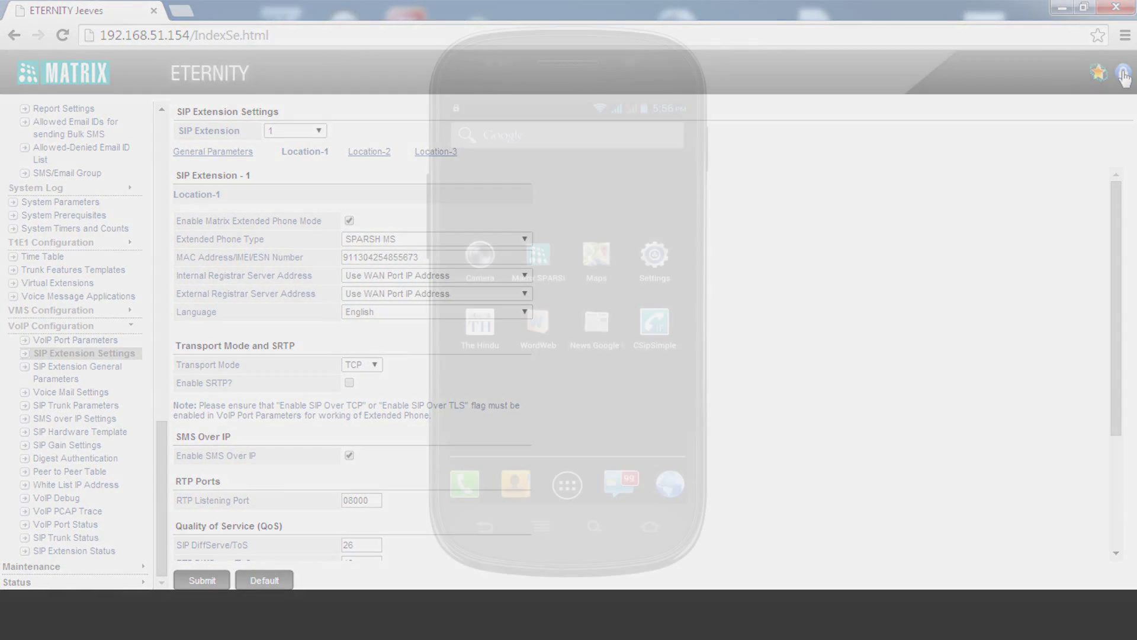